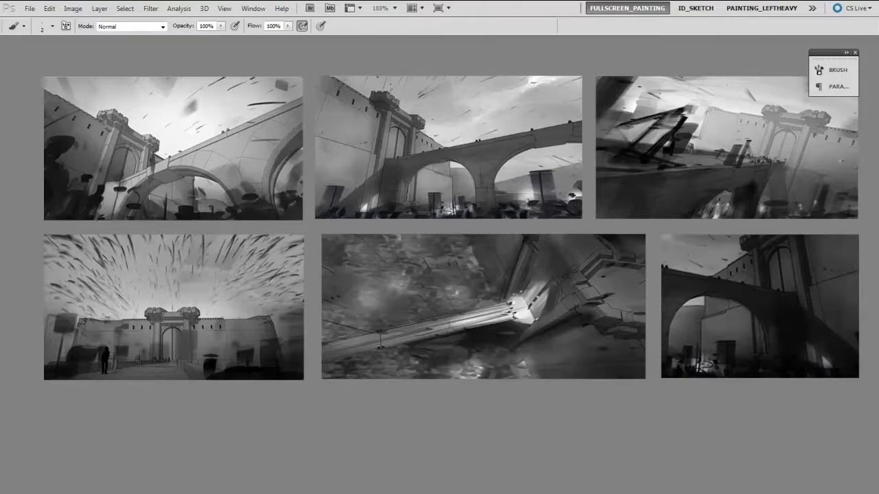
Add a Gradient Map to the six sketches and open its black-to-white gradient for editing
left_click(73, 9)
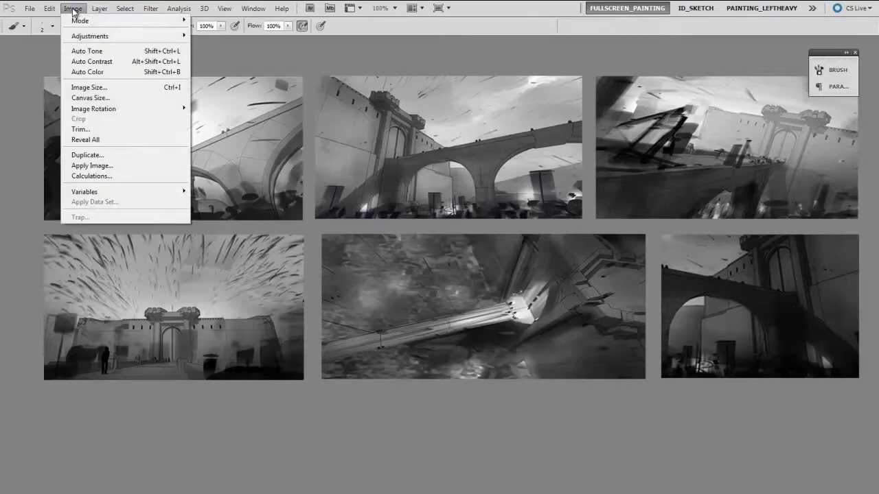
mouse_move(123, 36)
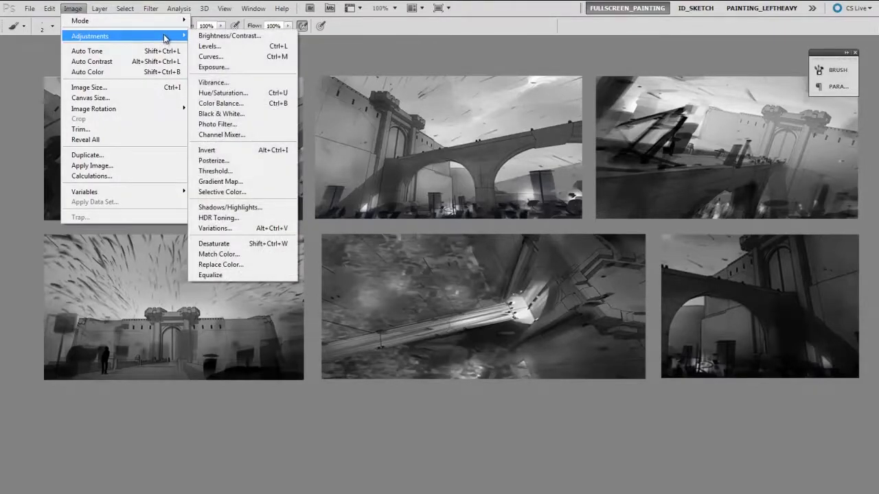
left_click(255, 181)
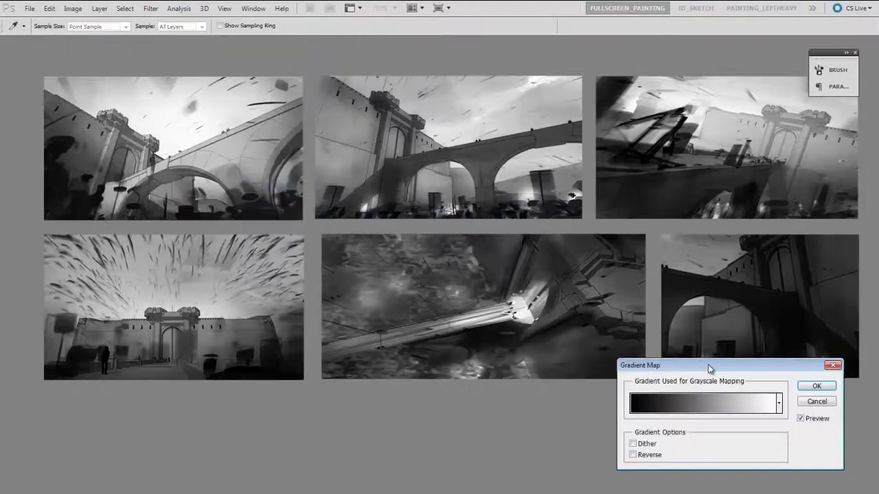
left_click_drag(707, 370, 594, 257)
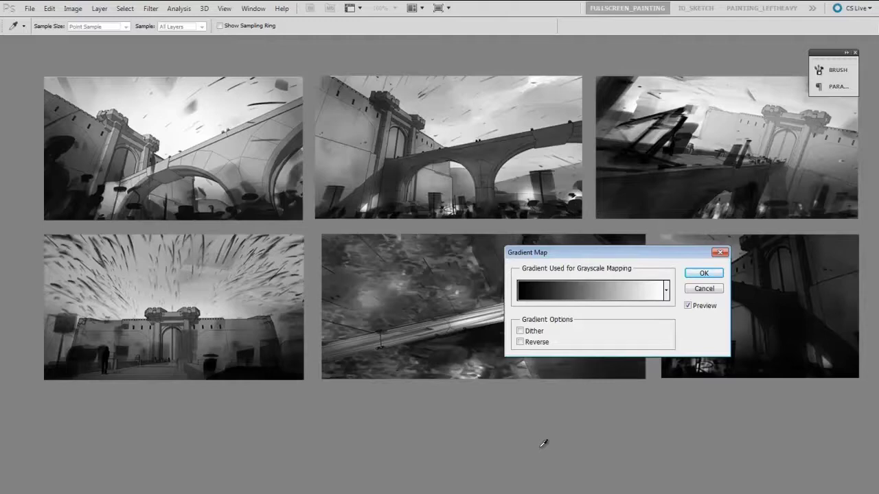
left_click(611, 292)
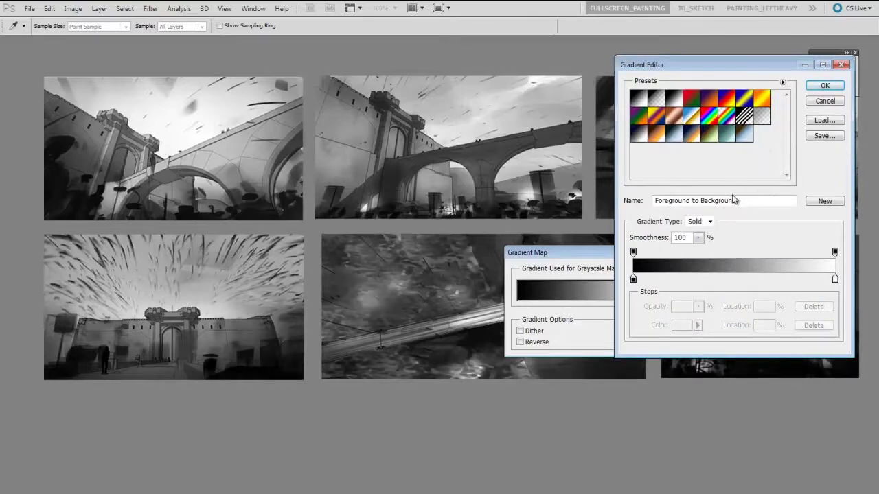
Preview the copper preset, inspect its 68% orange stop, then switch to the navy-to-green preset
mouse_move(719, 65)
left_mouse_down()
mouse_move(701, 60)
mouse_move(680, 25)
mouse_move(609, 137)
mouse_move(729, 106)
mouse_move(734, 126)
left_mouse_up()
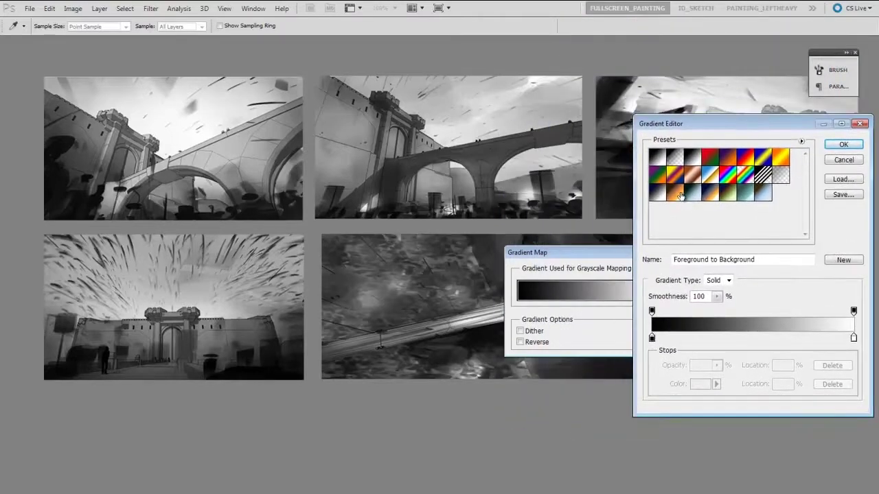
left_click(676, 197)
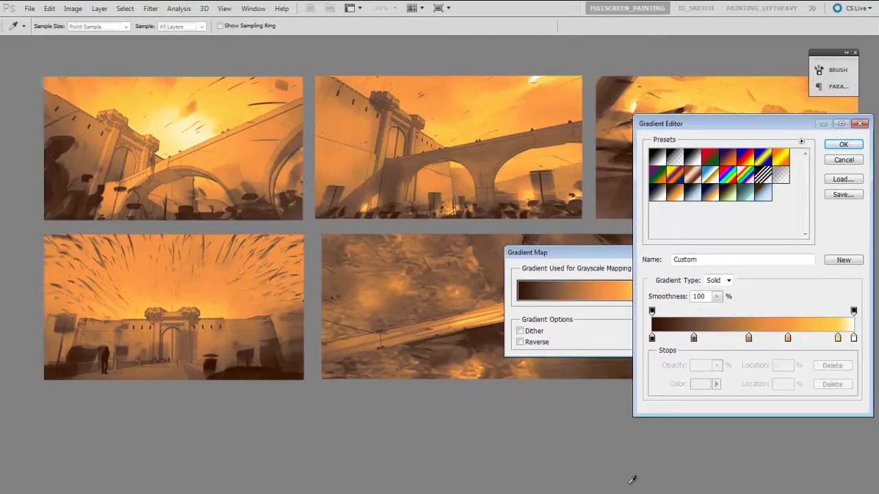
left_click(788, 338)
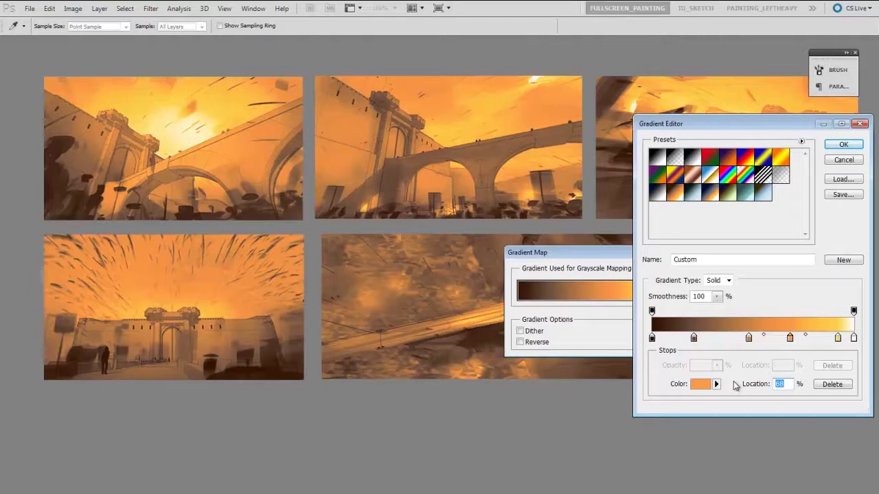
left_click(726, 195)
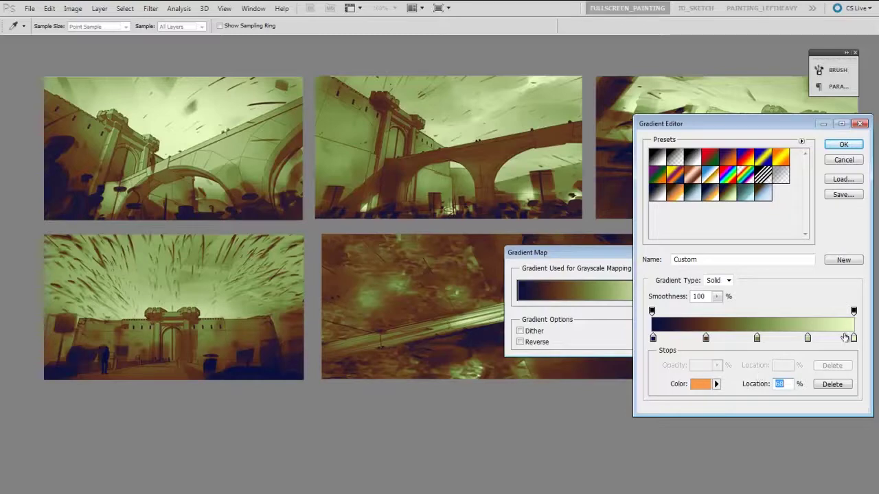
Recolour the gradient's end stop to a paler, less saturated mint green
left_click(853, 339)
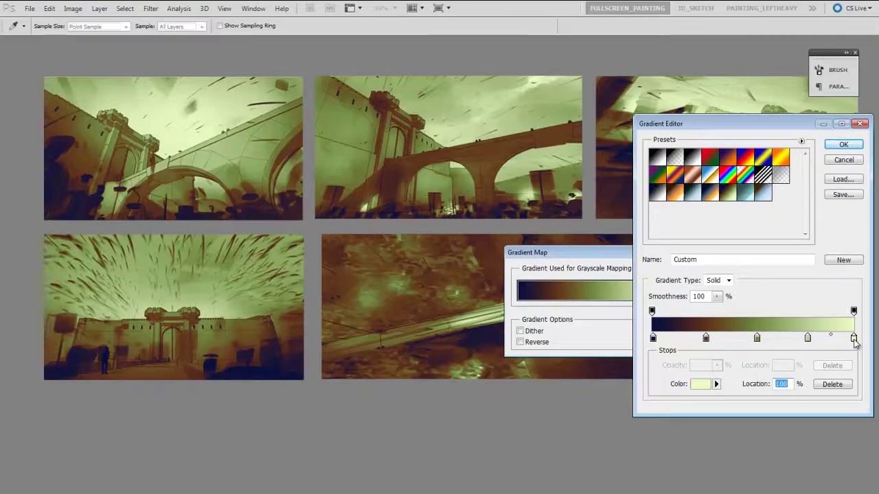
left_click(700, 384)
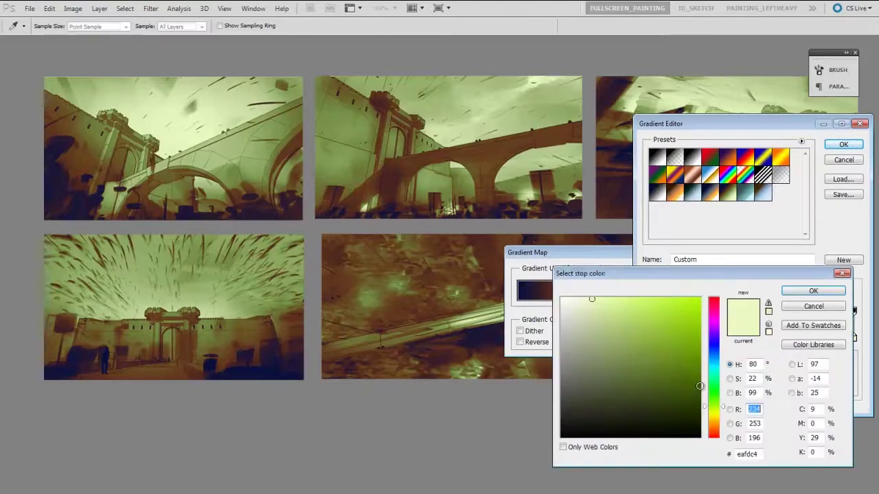
left_click_drag(695, 270, 659, 238)
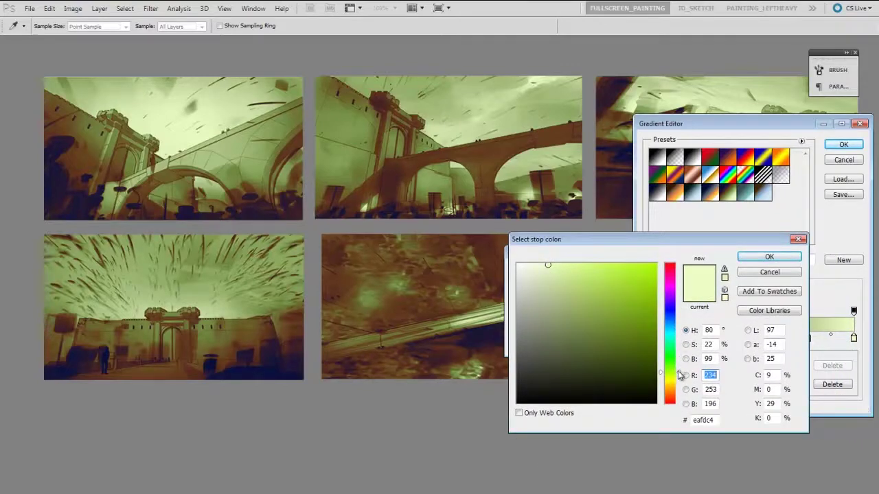
left_click_drag(677, 372, 678, 344)
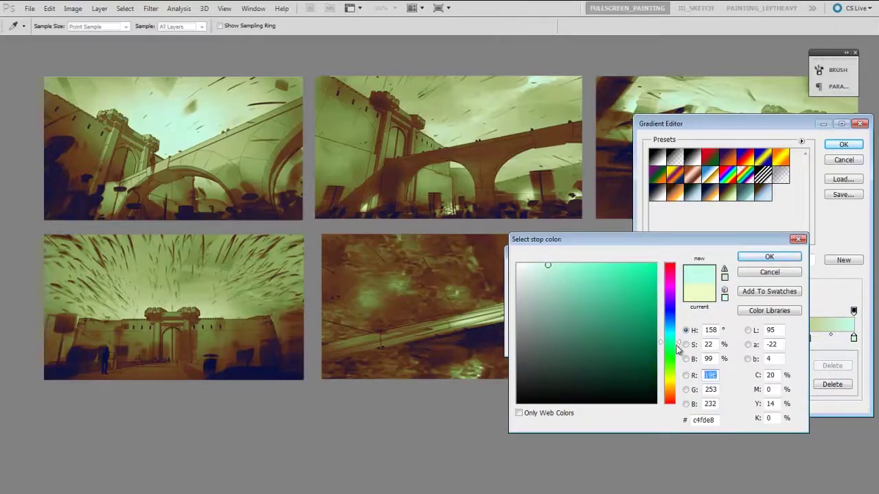
left_click_drag(676, 341, 677, 345)
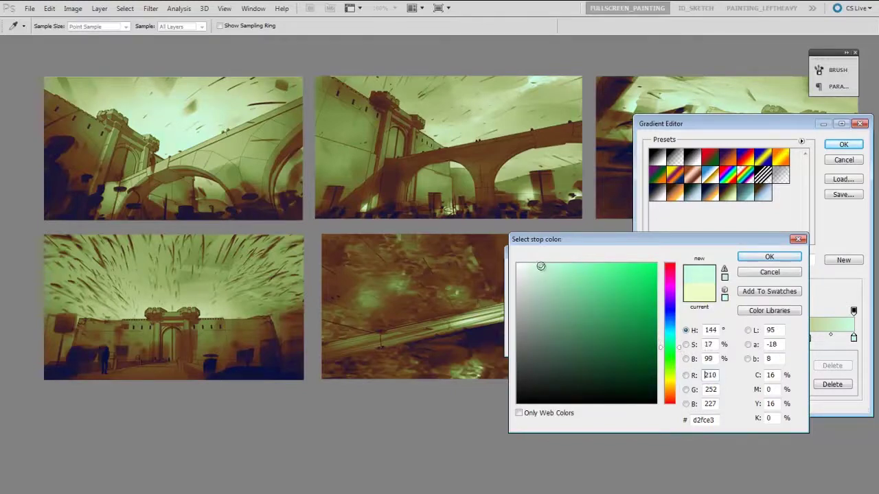
left_click_drag(547, 267, 535, 265)
left_click(770, 257)
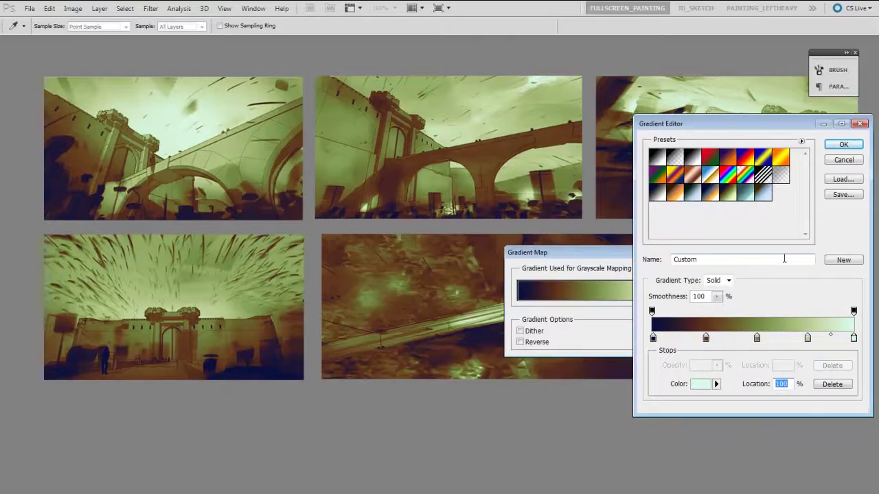
Slide the middle and end colour stops leftward, then switch to the teal preset
left_click_drag(707, 340, 692, 340)
mouse_move(853, 342)
left_mouse_down()
mouse_move(791, 340)
mouse_move(826, 340)
left_mouse_up()
left_click_drag(755, 337, 790, 338)
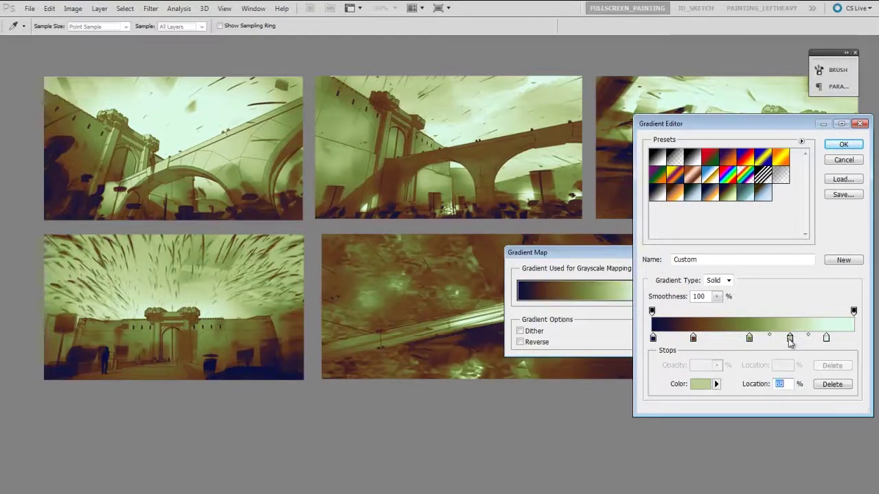
left_click_drag(826, 338, 834, 338)
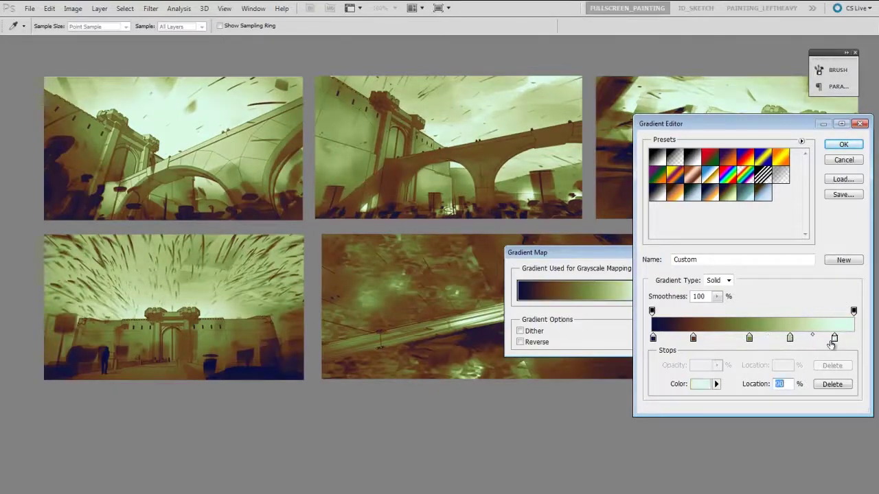
left_click_drag(753, 339, 749, 340)
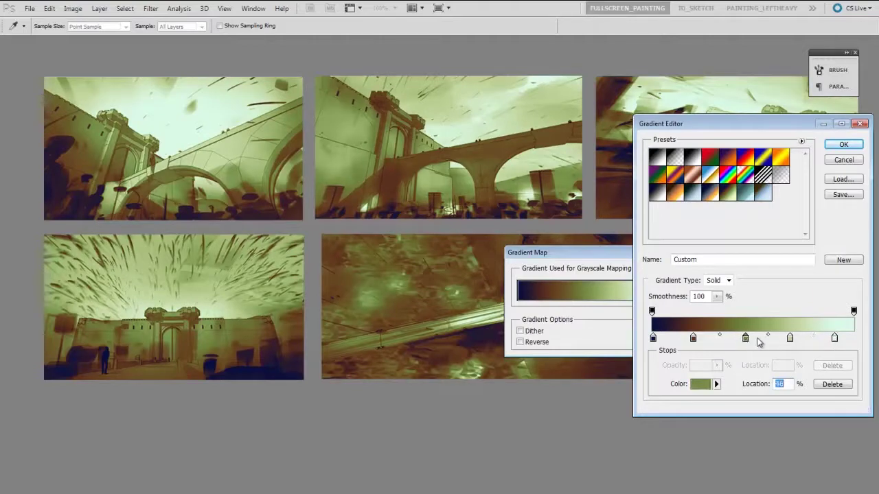
left_click(835, 338)
left_click_drag(835, 338, 786, 339)
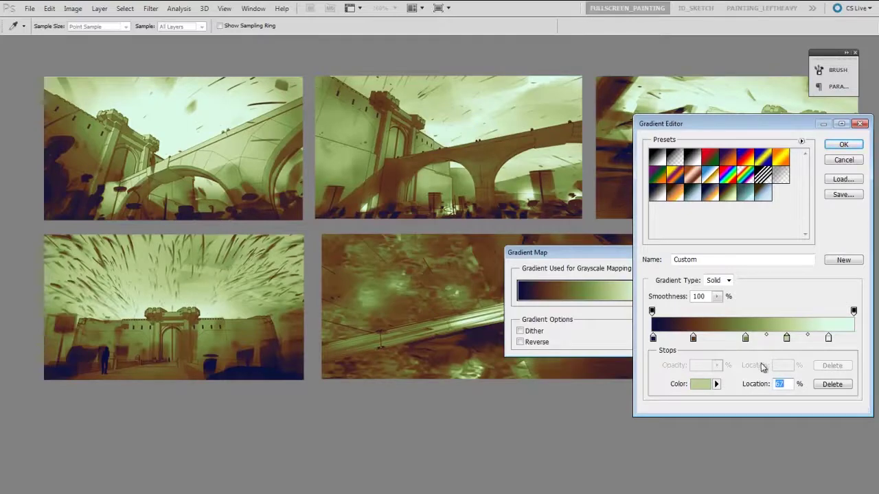
left_click(747, 196)
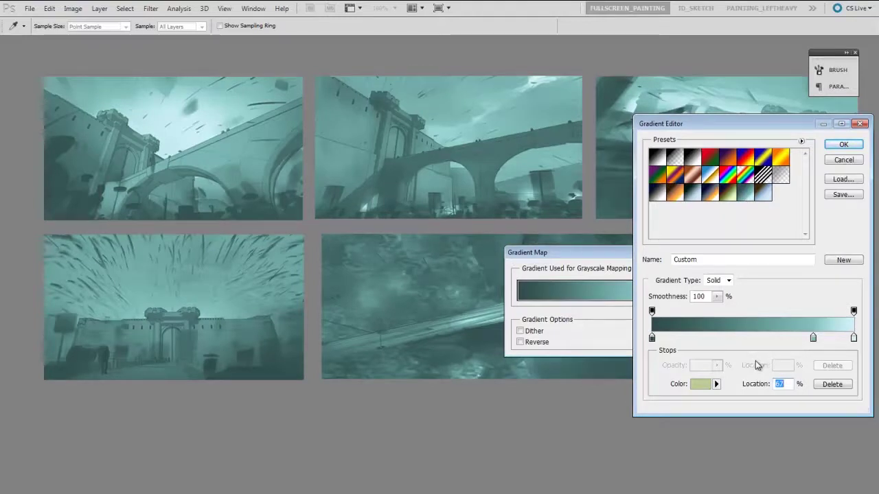
Check the dark starting stop's colour and keep it dark teal
left_click(652, 339)
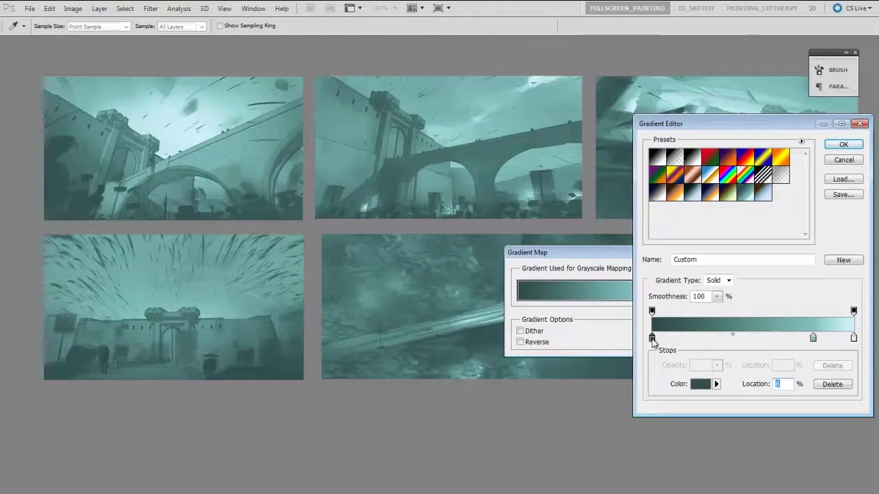
left_click(700, 385)
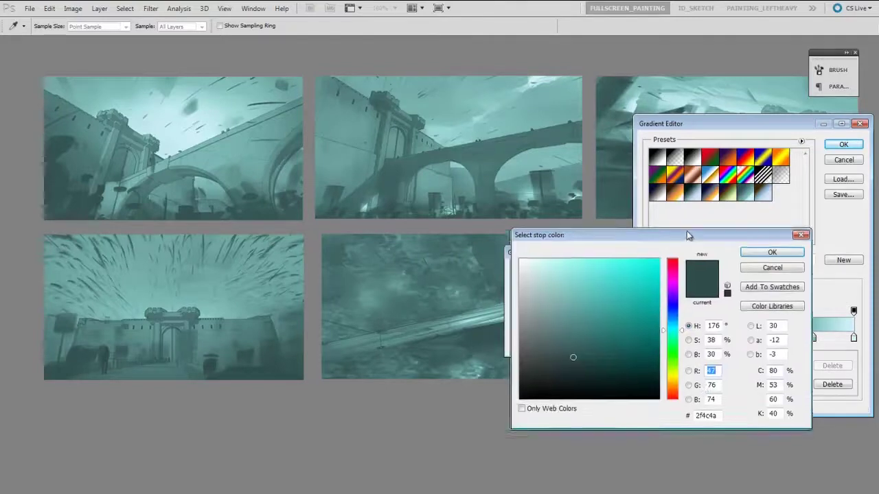
left_click_drag(686, 237, 705, 194)
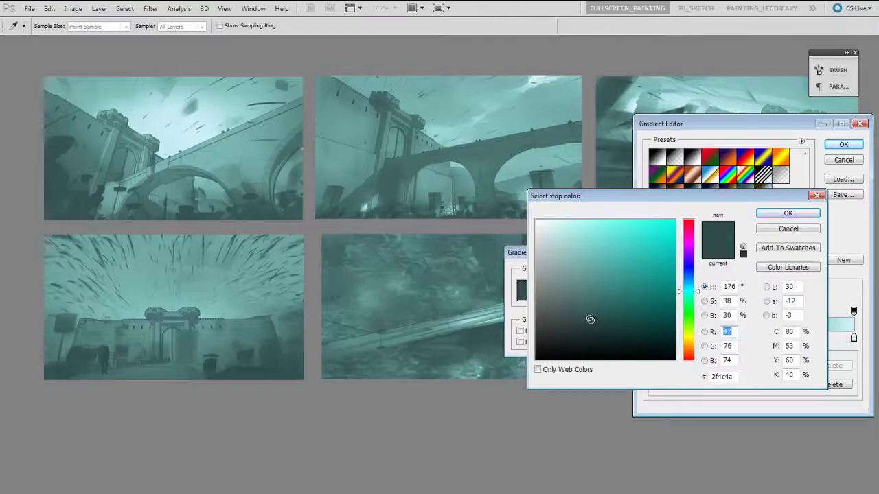
left_click(807, 230)
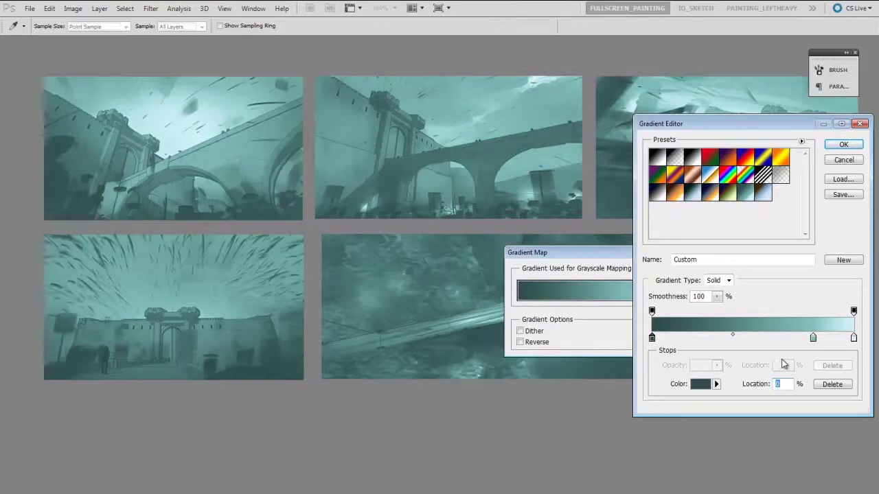
Set the light end stop at 100% to pale teal a5d0db, then try a grey-blue preset
left_click(853, 338)
left_click_drag(854, 340, 855, 342)
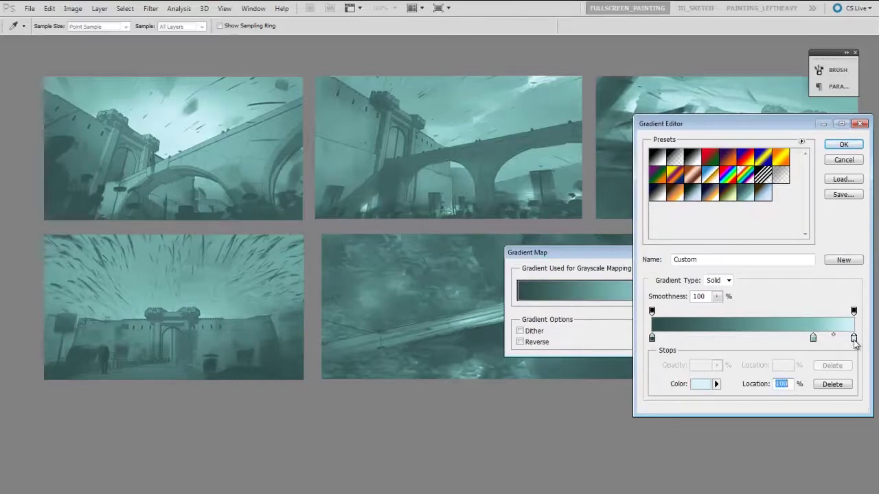
left_click(700, 384)
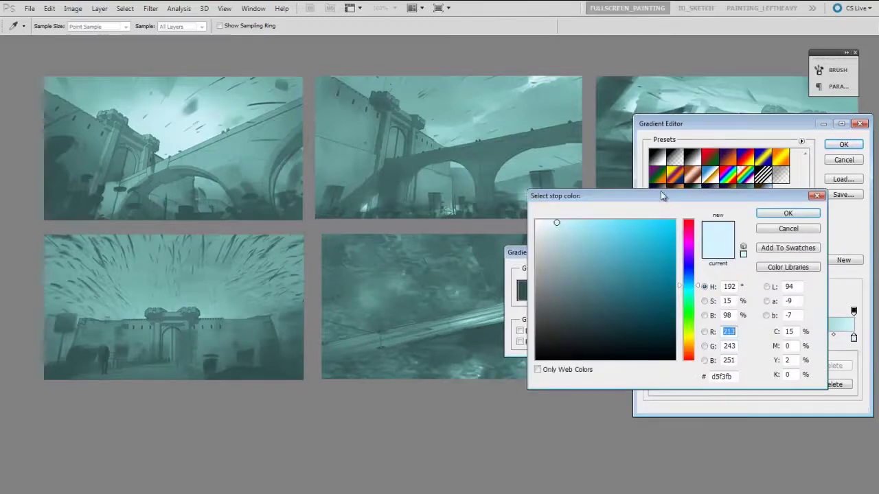
left_click_drag(671, 196, 679, 190)
mouse_move(574, 217)
left_mouse_down()
mouse_move(575, 240)
mouse_move(580, 233)
left_mouse_up()
left_click(798, 208)
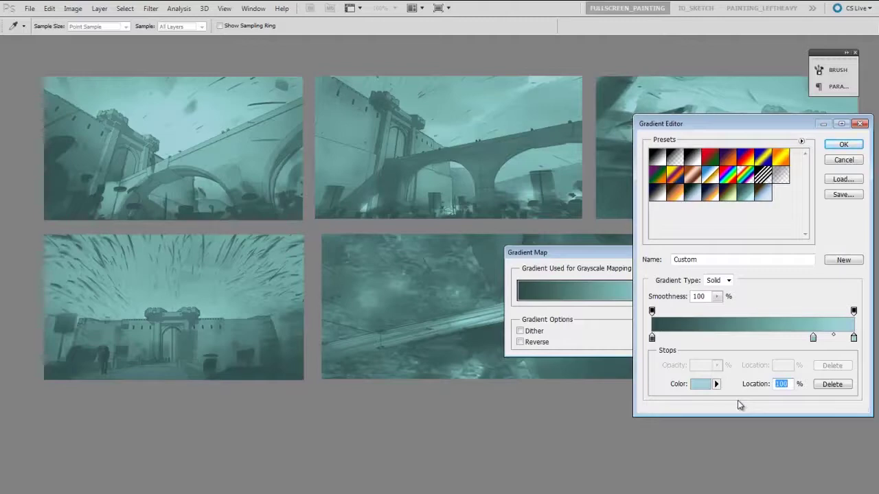
left_click(698, 197)
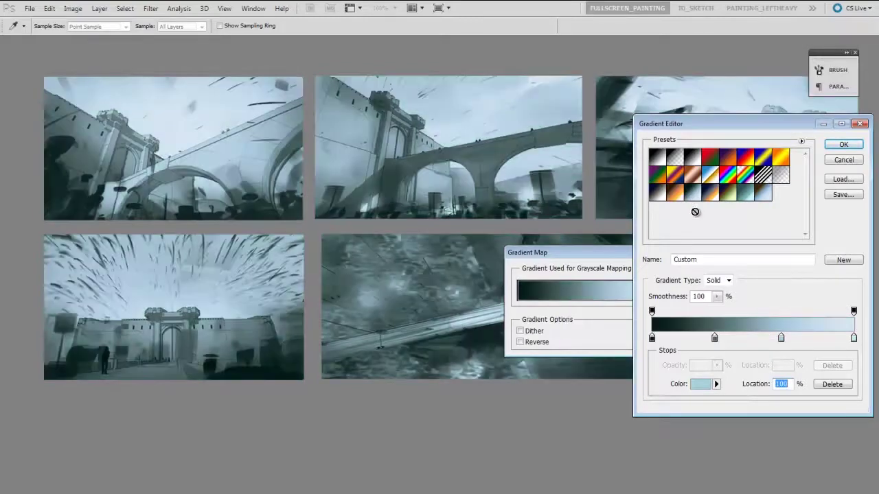
Try the blue-orange, olive and teal presets, then accept the dark-brown-to-orange preset
left_click(711, 194)
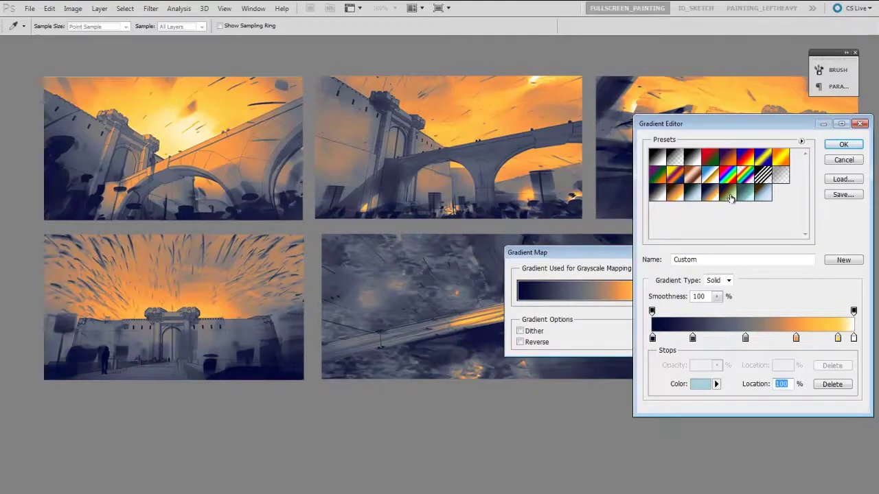
left_click(728, 195)
left_click(742, 198)
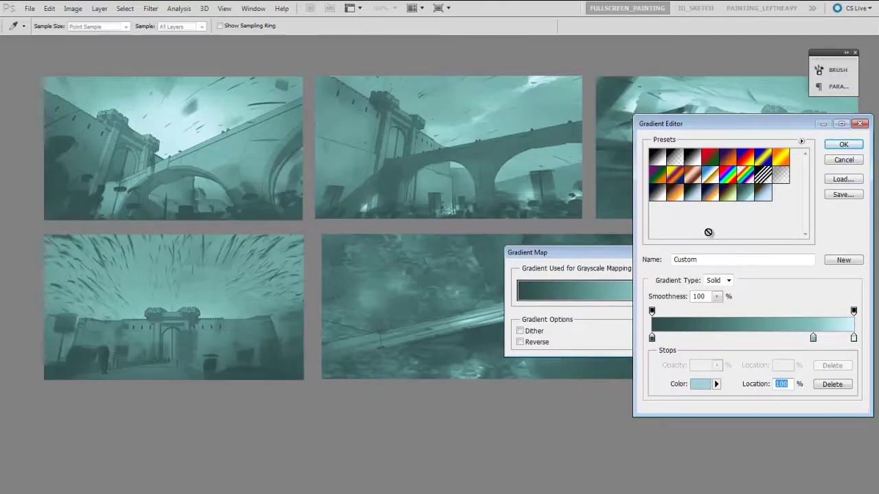
left_click(674, 195)
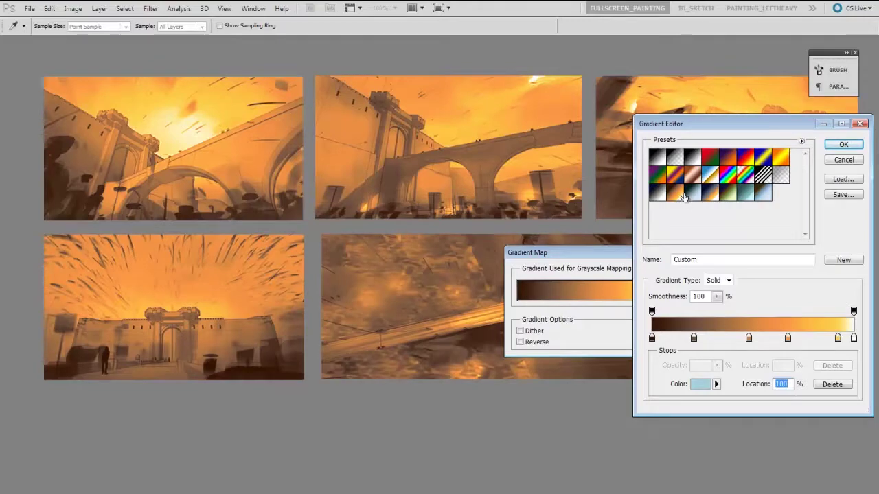
left_click(842, 144)
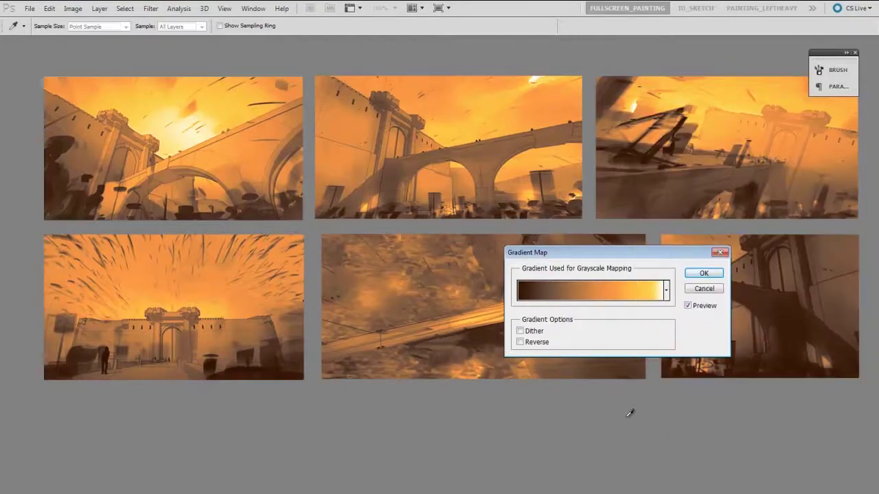
Apply the orange gradient map to the sketches and start a Gradient Map on the bird
left_click(702, 274)
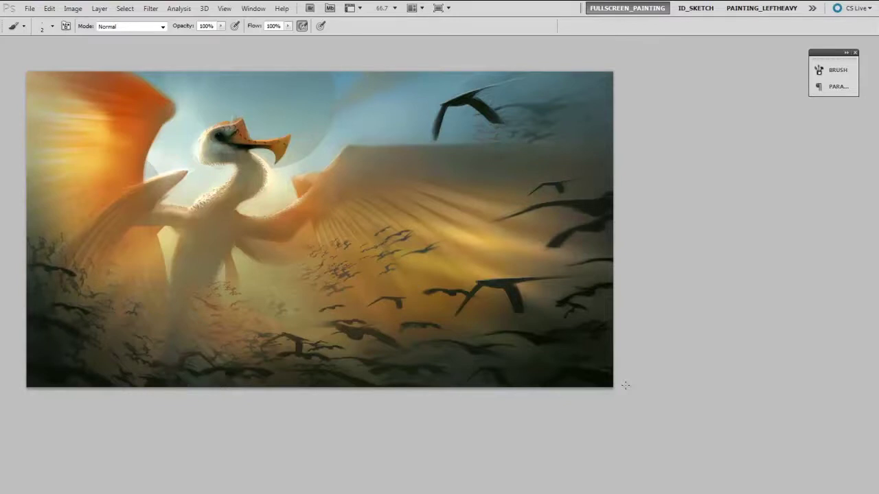
left_click(73, 9)
mouse_move(89, 36)
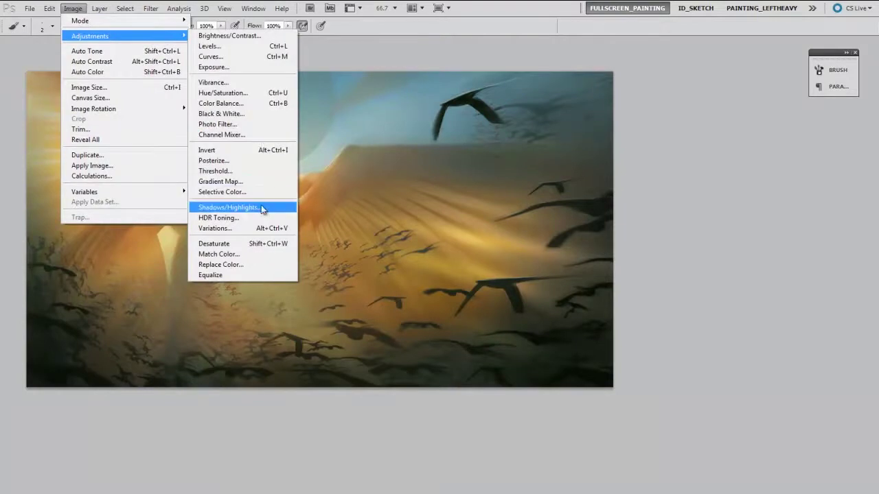
left_click(264, 184)
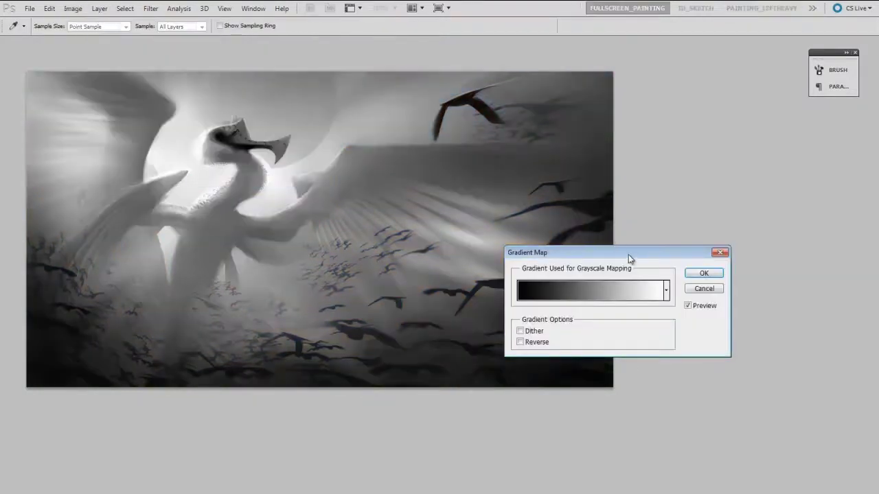
Open the bird's gradient for editing and preview the teal multi-stop preset
left_click_drag(628, 254, 689, 289)
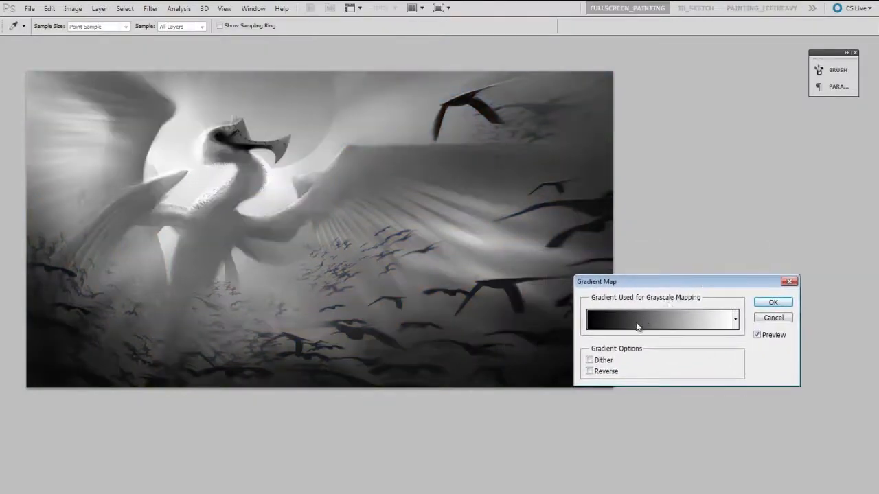
left_click_drag(680, 284, 696, 316)
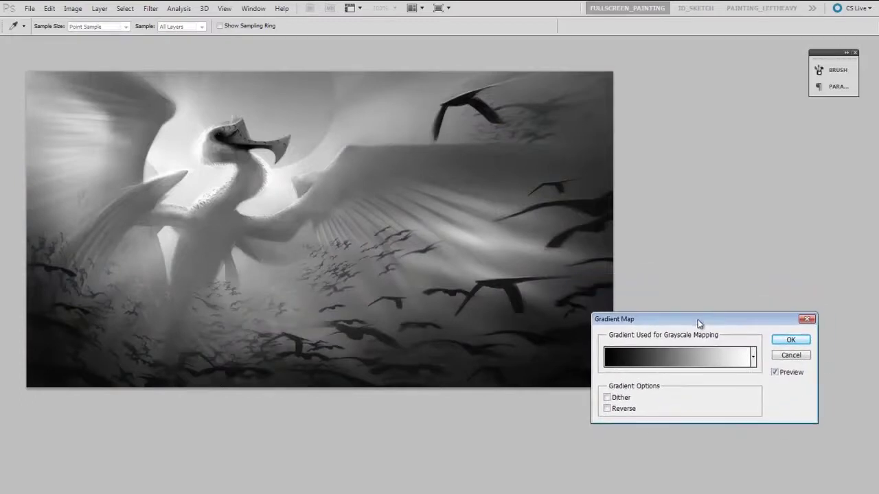
left_click(691, 355)
left_click_drag(745, 125, 705, 58)
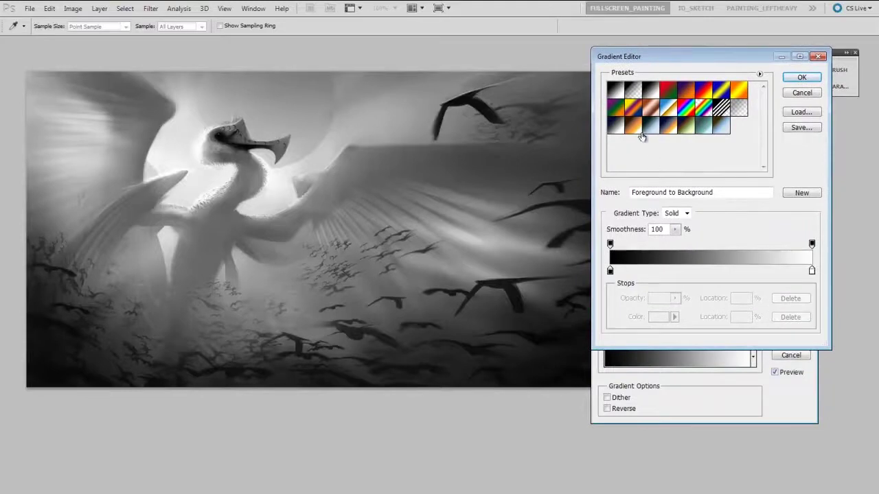
left_click(648, 132)
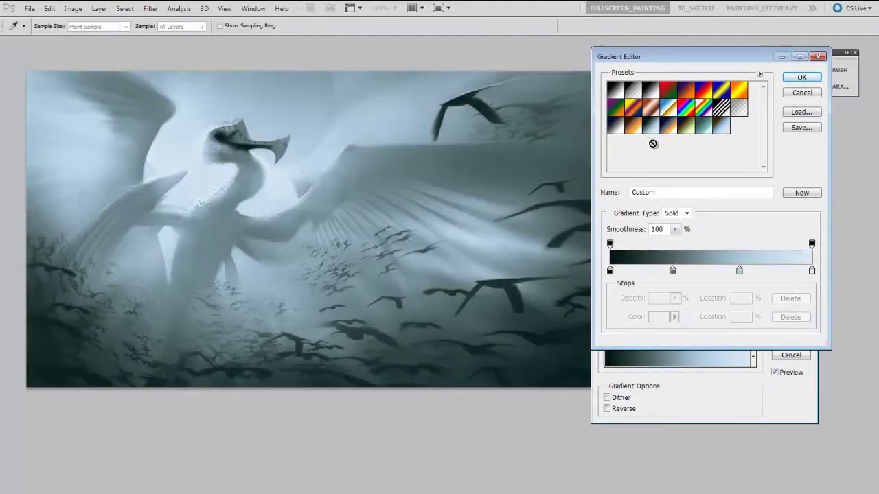
Preview the blue-to-orange, brown-to-light-blue and teal presets on the bird painting
left_click(668, 132)
left_click_drag(668, 132, 648, 158)
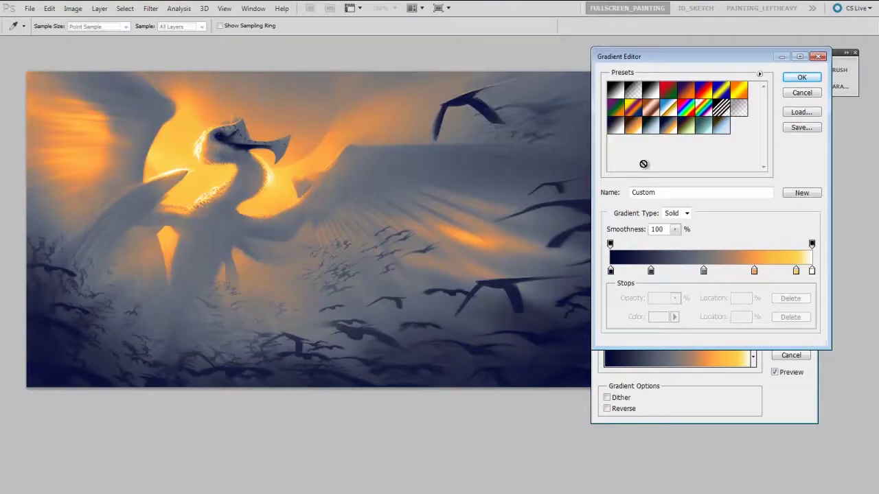
left_click_drag(647, 158, 638, 177)
left_click(720, 132)
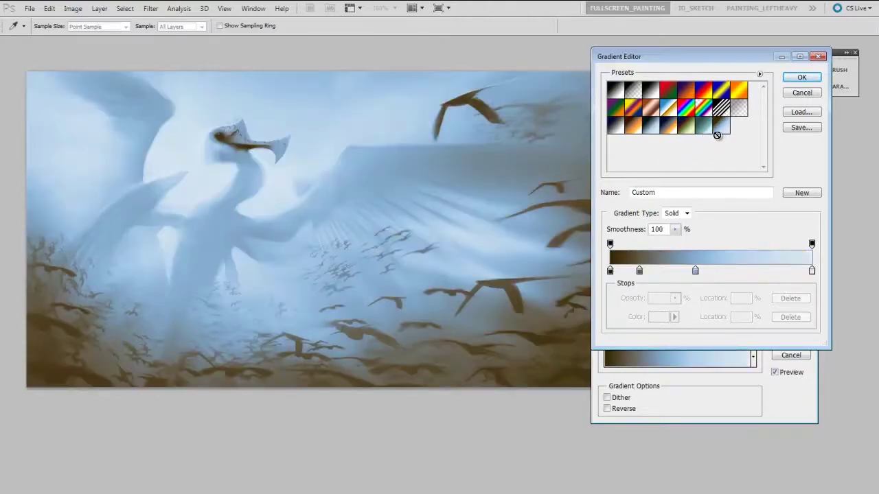
left_click(702, 131)
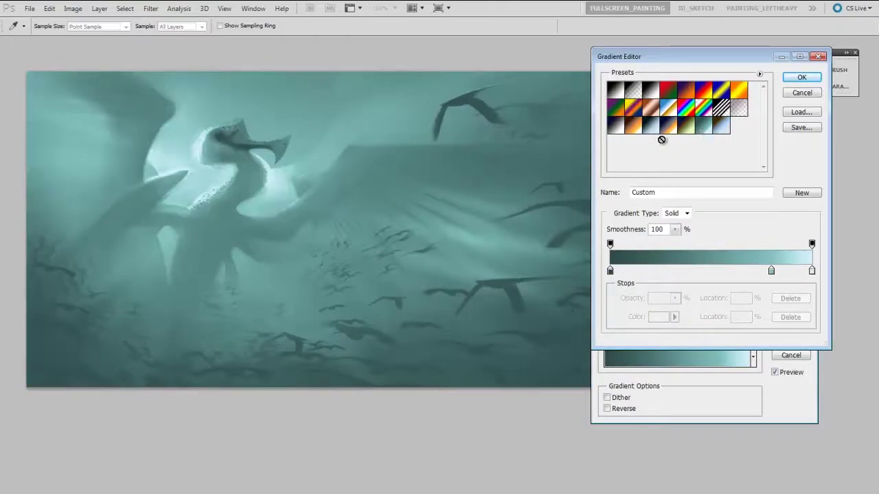
Apply the dark-brown-to-orange preset to the bird and confirm both gradient dialogs
left_click(629, 131)
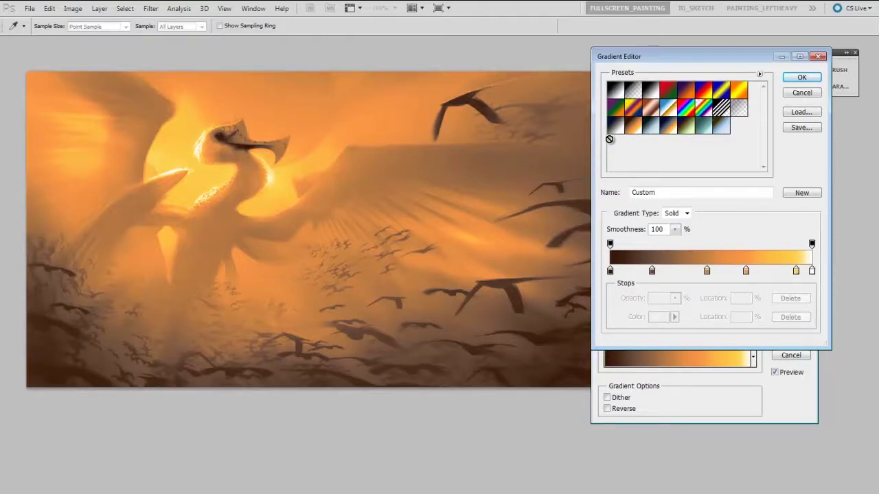
left_click(801, 77)
left_click(783, 339)
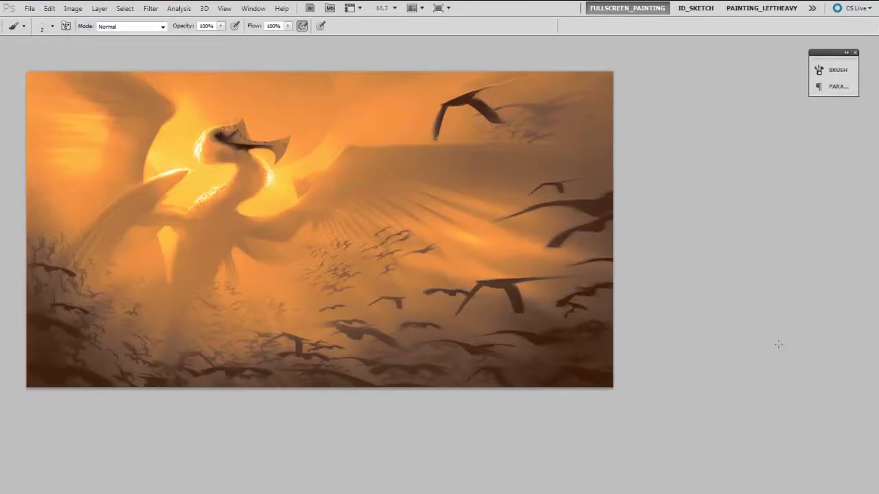